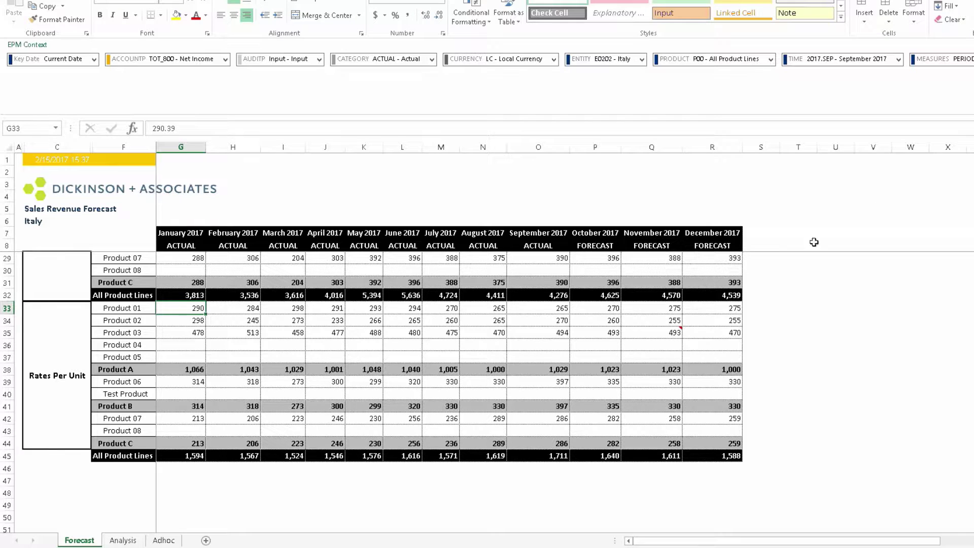
On the Adhoc sheet, place PRODUCT in A2 and add column headers 2017.q2 and 2017.q3.
click(164, 540)
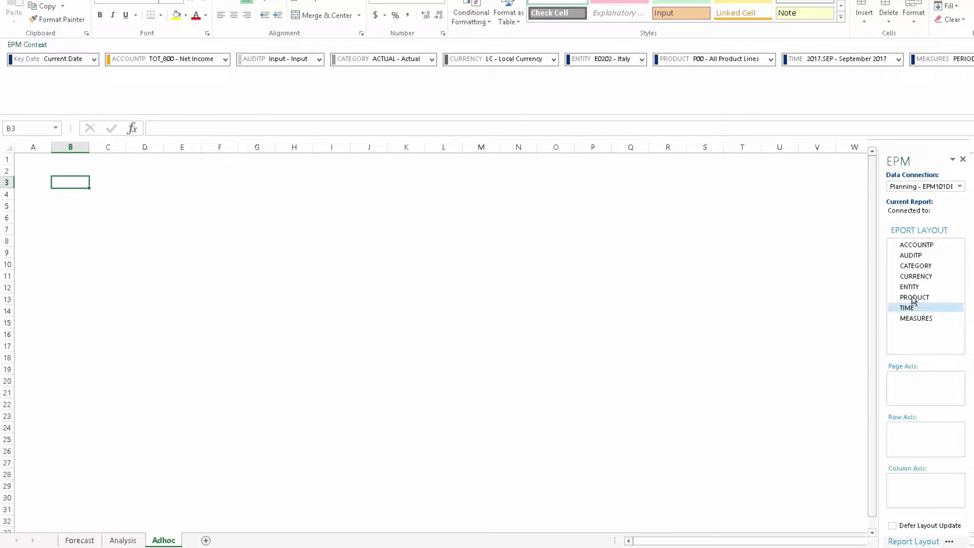
drag(913, 300, 35, 175)
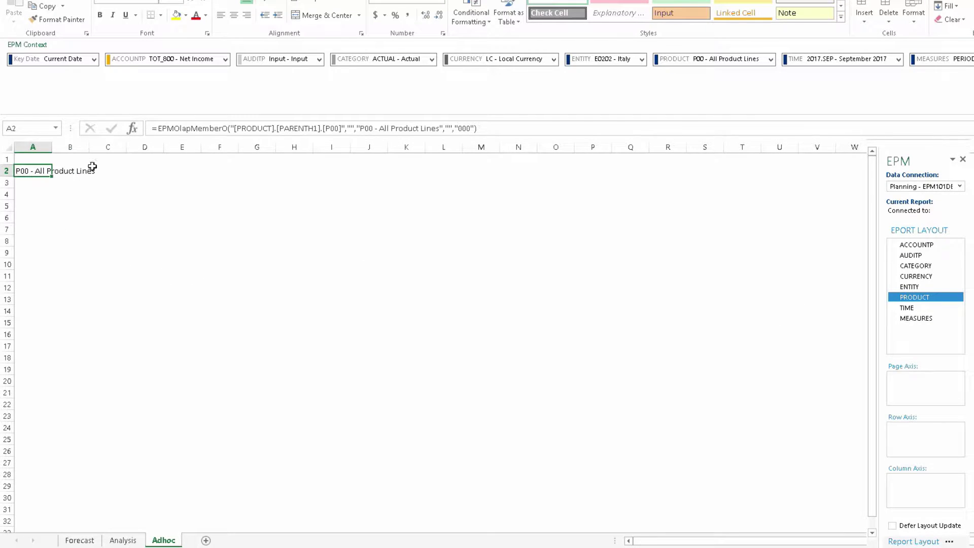
click(78, 160)
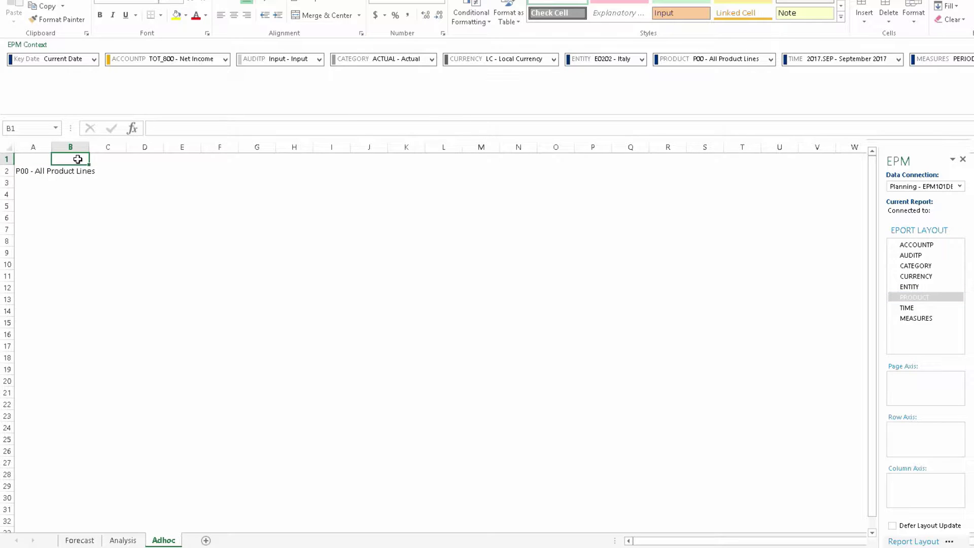
text(201)
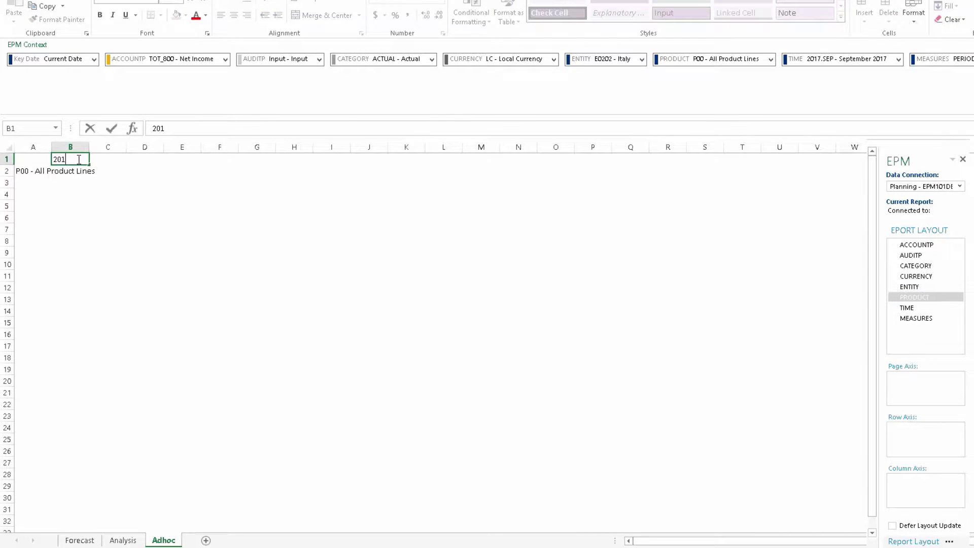
text(7.q2)
key(Tab)
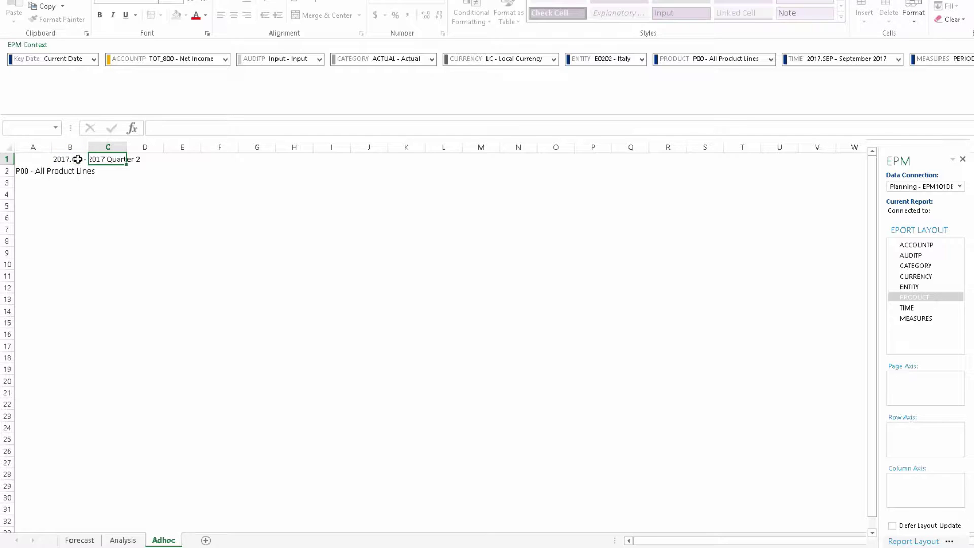
text(201)
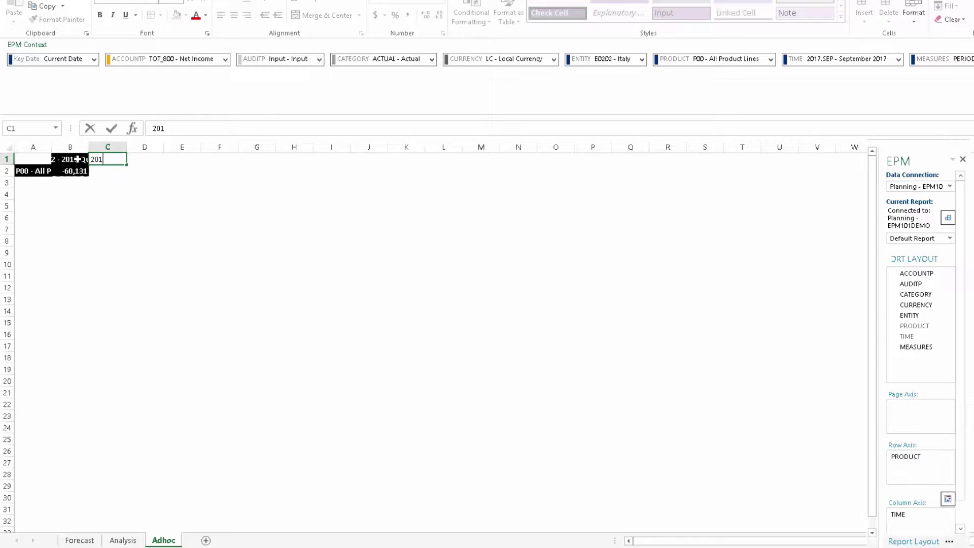
text(7.q3)
key(Tab)
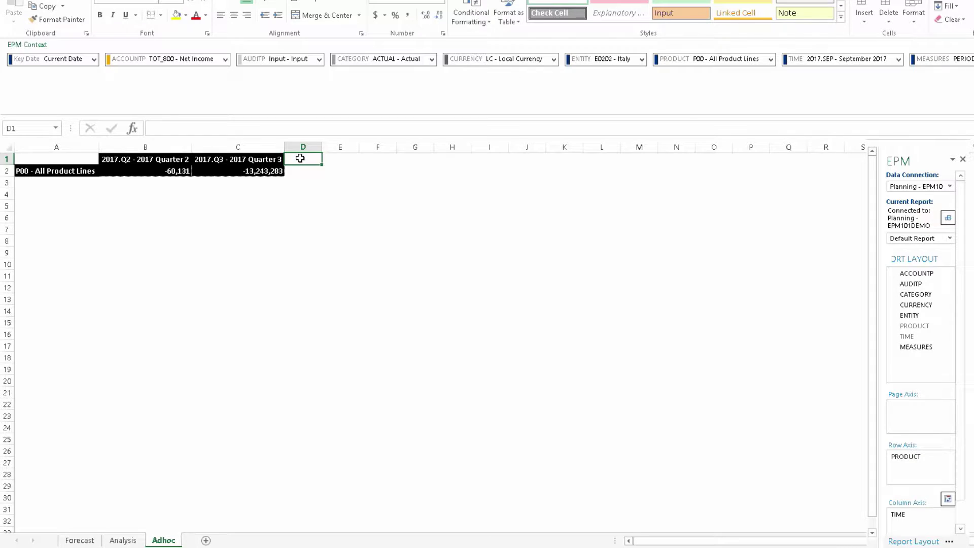
Add a Variance heading in D1 and the formula =(c2-b2)/b2 in D2.
text(Varian)
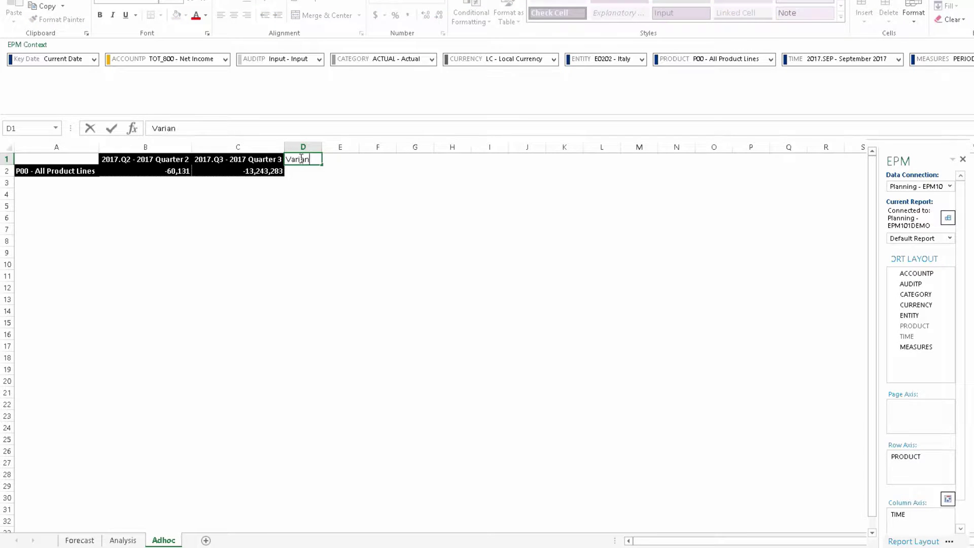
text(ce)
key(Tab)
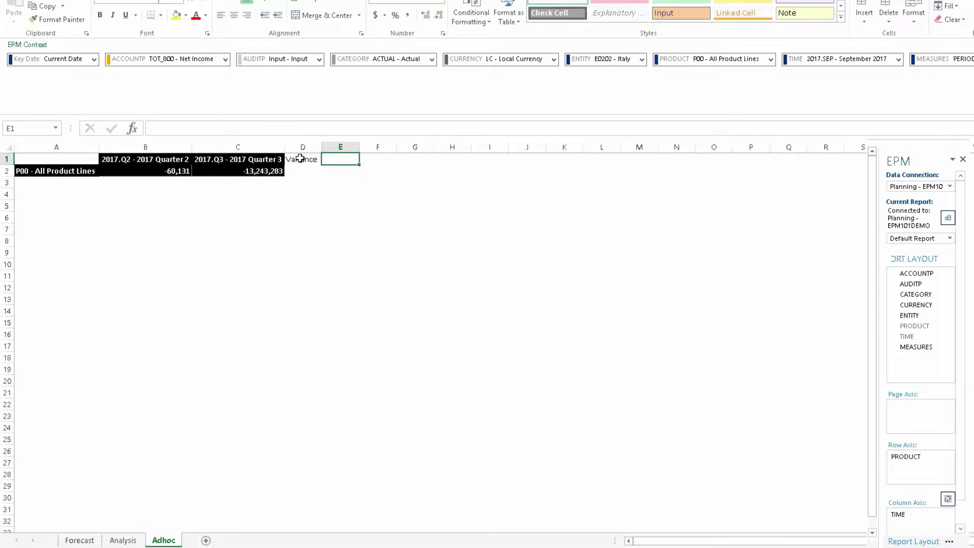
key(Return)
text(=)
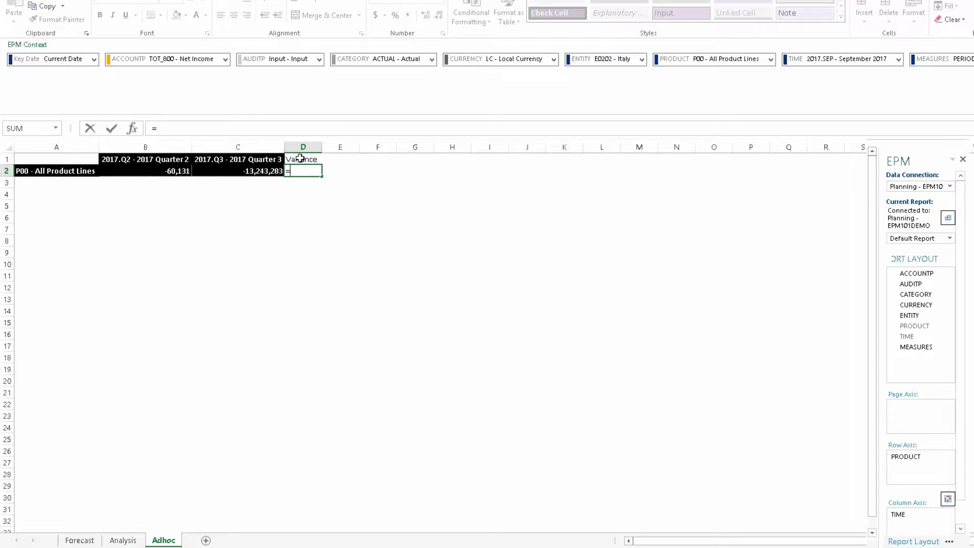
text((c2)
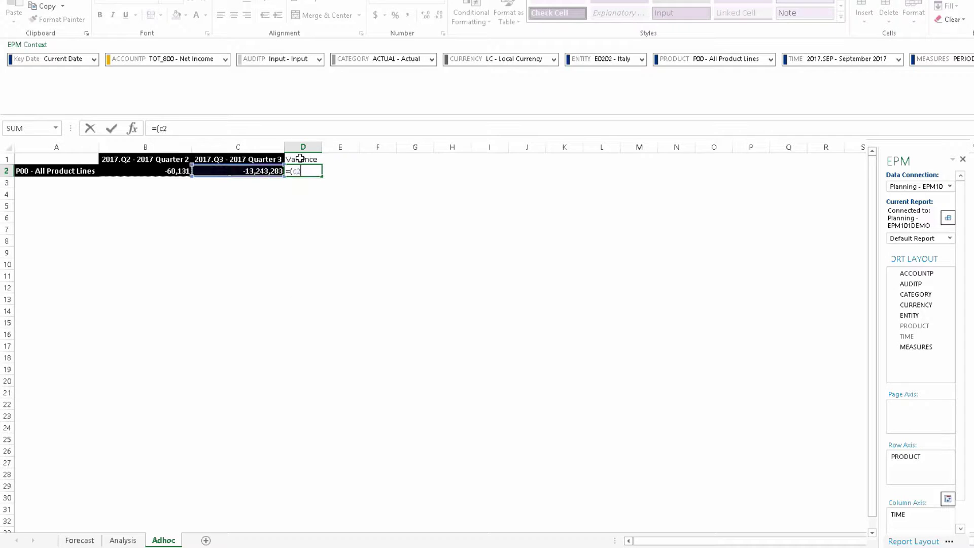
text(-b2)/)
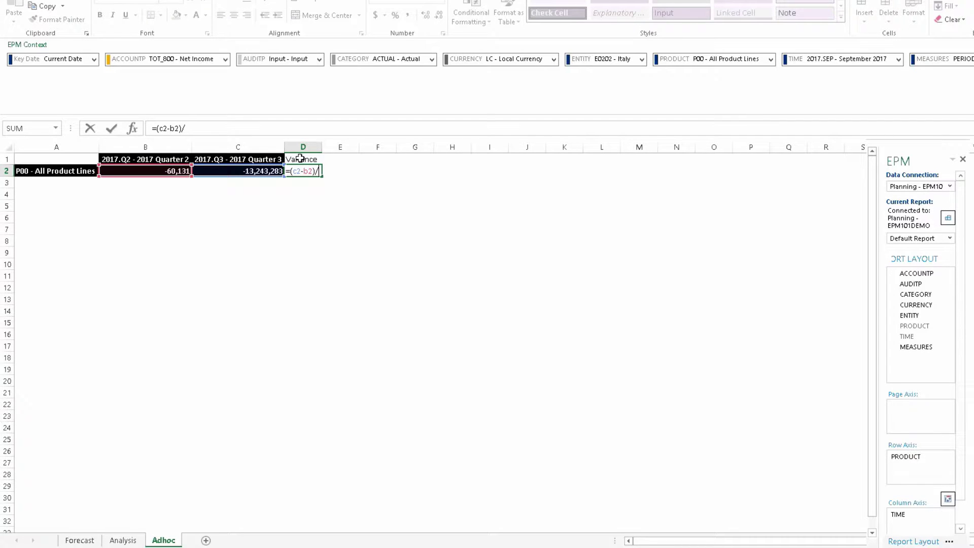
text(b2)
key(Return)
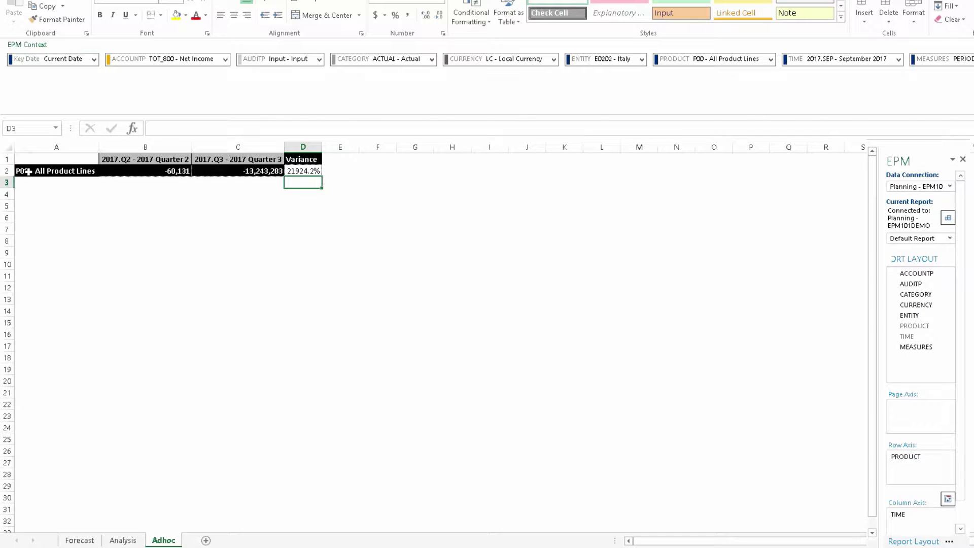
Expand All Product Lines into Products A–C and No Product Line, and widen column D.
click(28, 170)
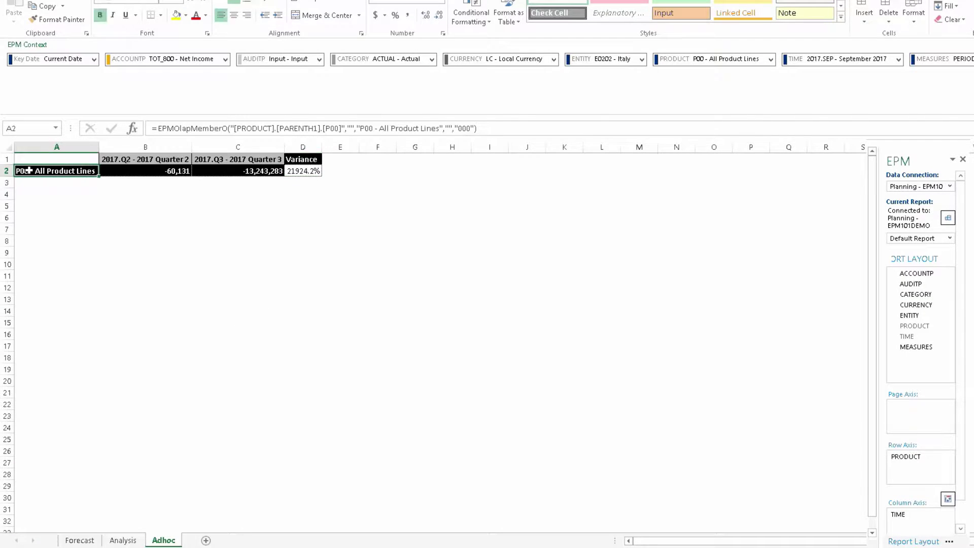
double_click(28, 170)
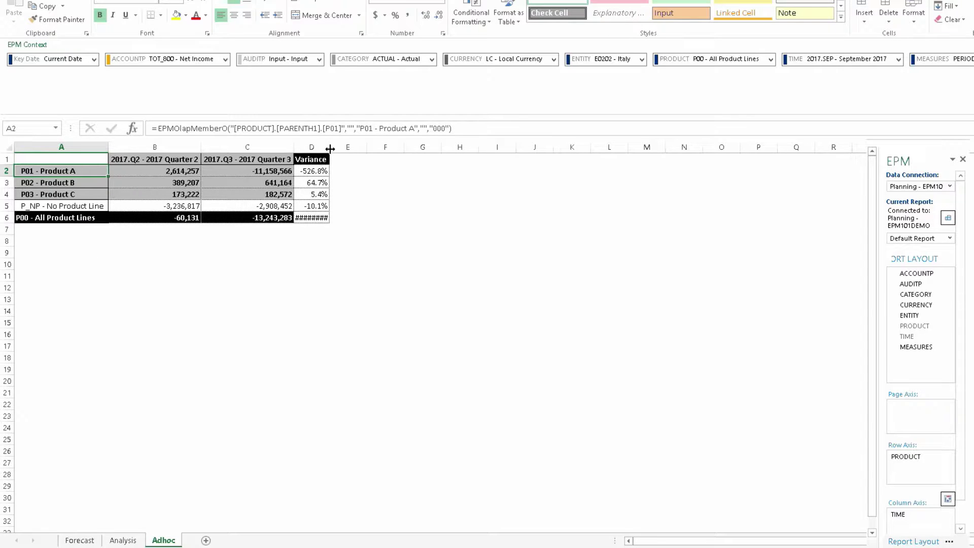
drag(330, 148, 331, 149)
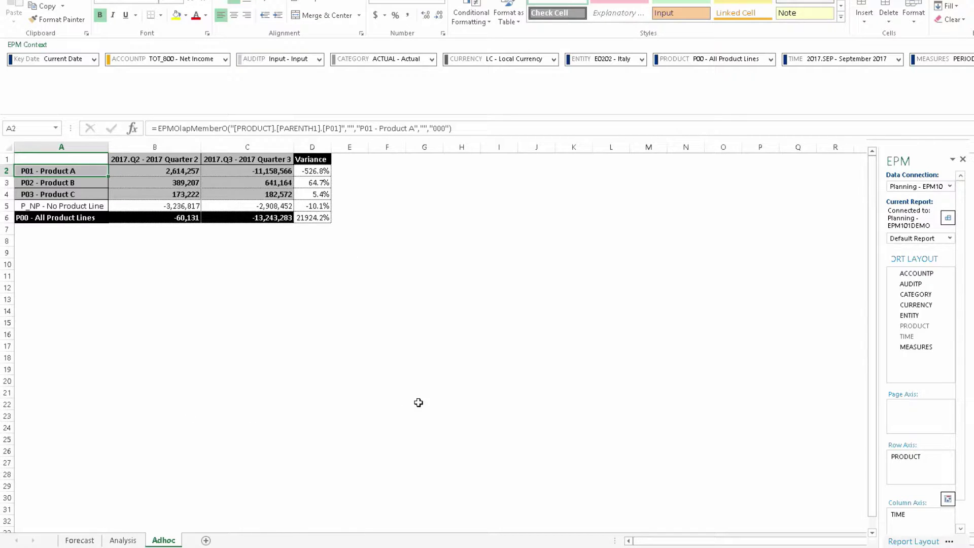
Delete the Variance column D from the report.
click(315, 147)
right_click(315, 147)
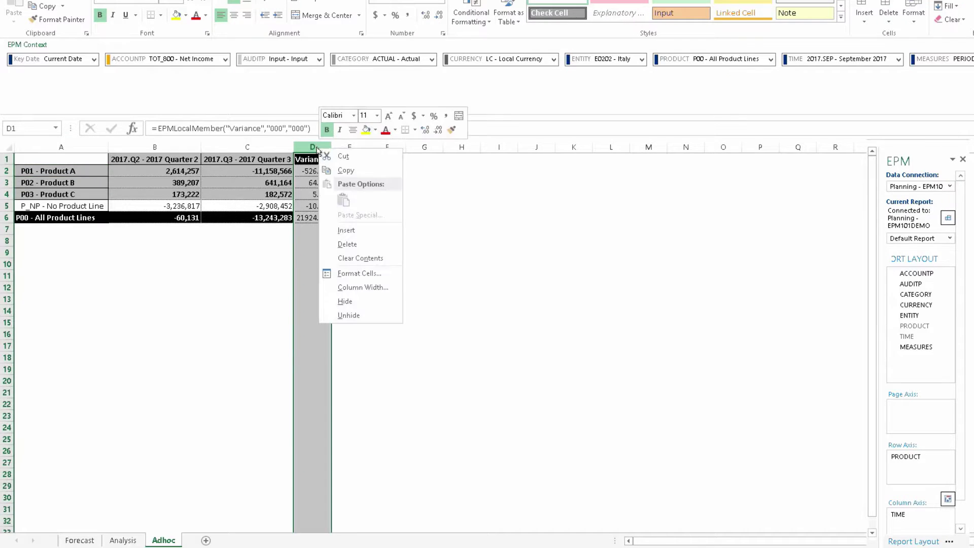
click(347, 244)
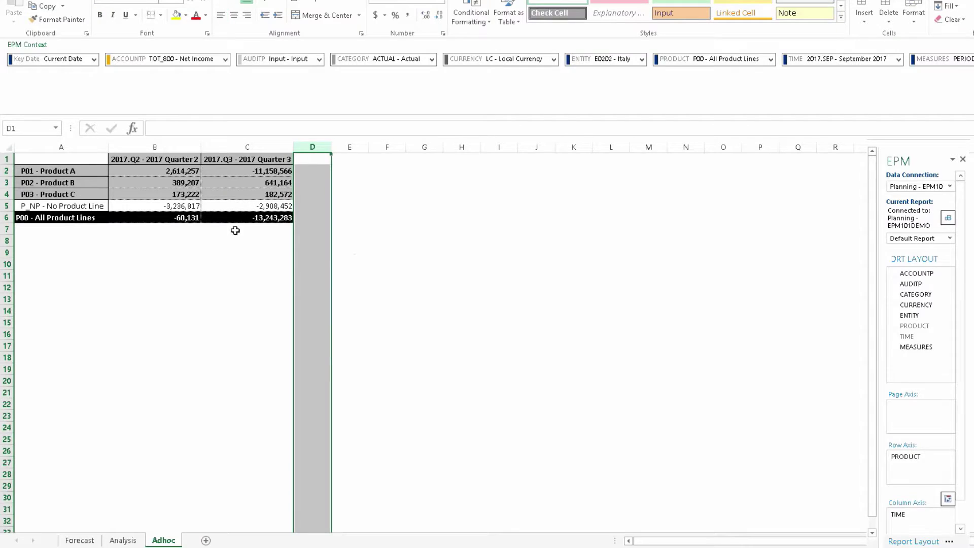
click(225, 282)
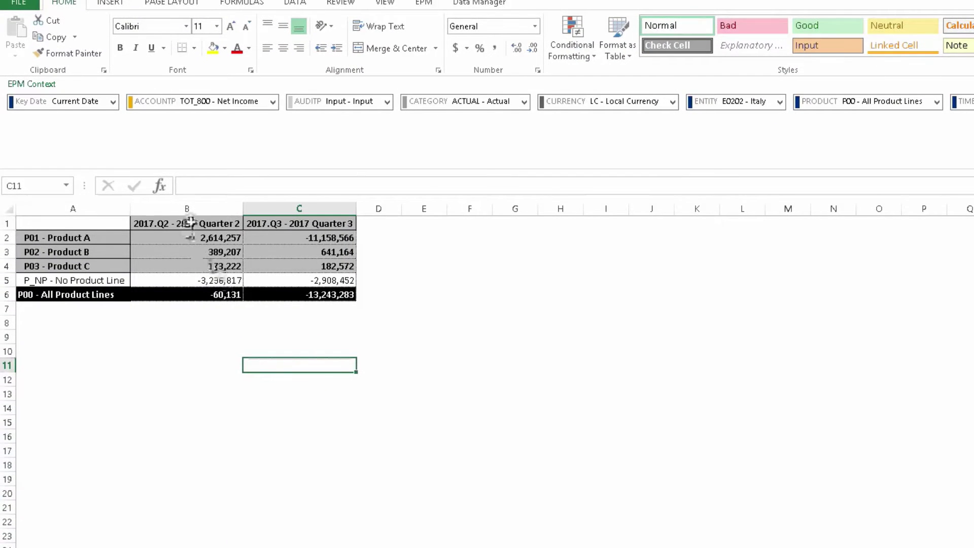
Select the quarter headers B1:C1 and set the EPM expansion to Children.
click(158, 166)
drag(256, 224, 280, 222)
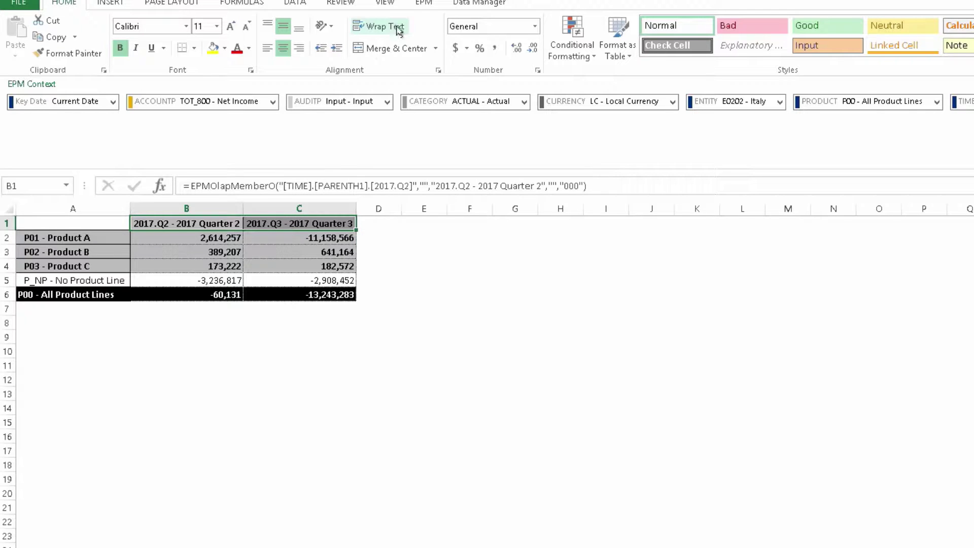
click(427, 4)
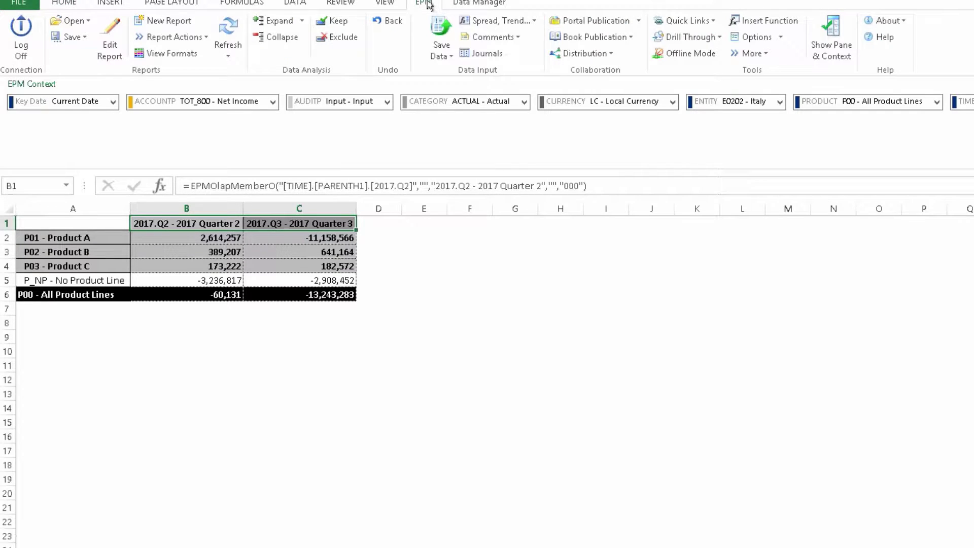
click(302, 23)
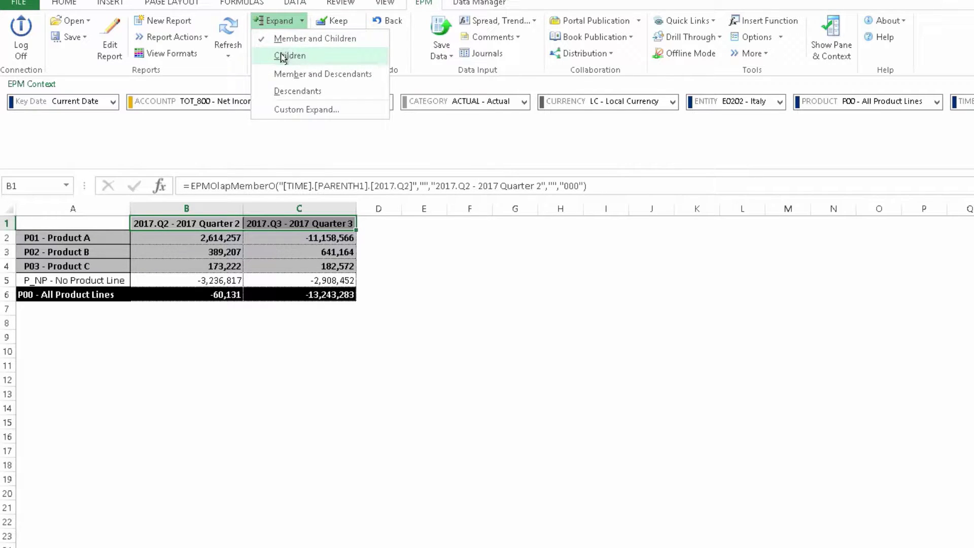
click(282, 56)
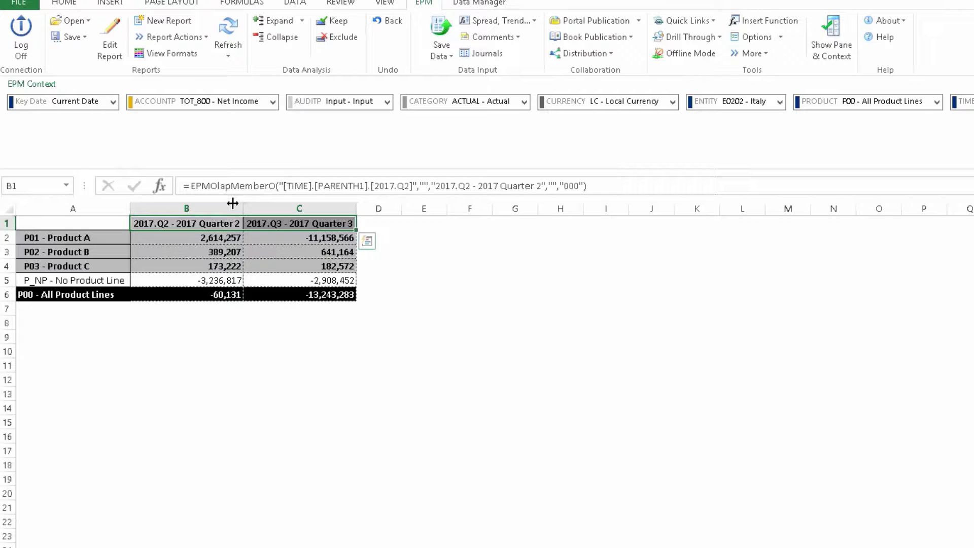
Expand the selected 2017 Q2 and Q3 headers into their child periods.
click(280, 23)
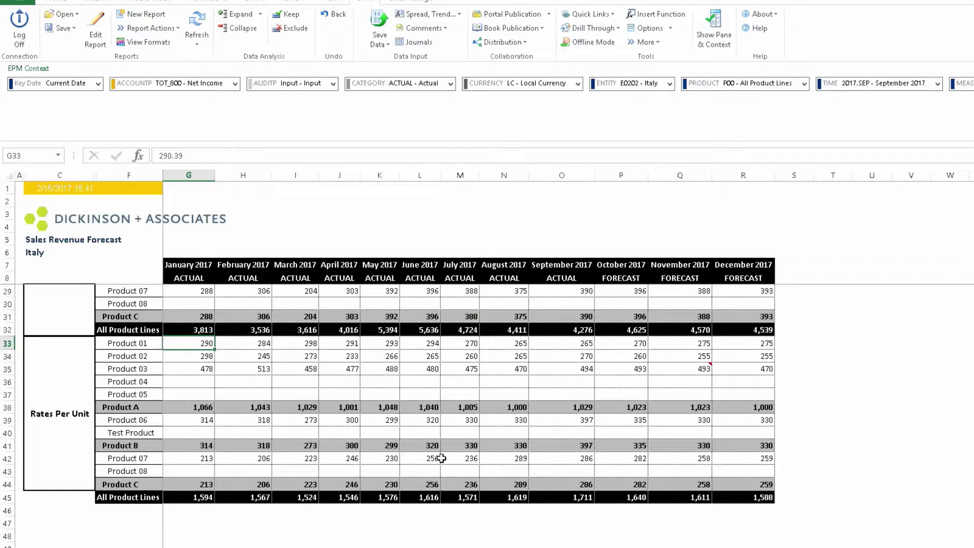
Select Product 01's October–December forecast rates per unit (270, 275, 275) in P33:R33.
click(884, 434)
scroll(885, 433, up, 7)
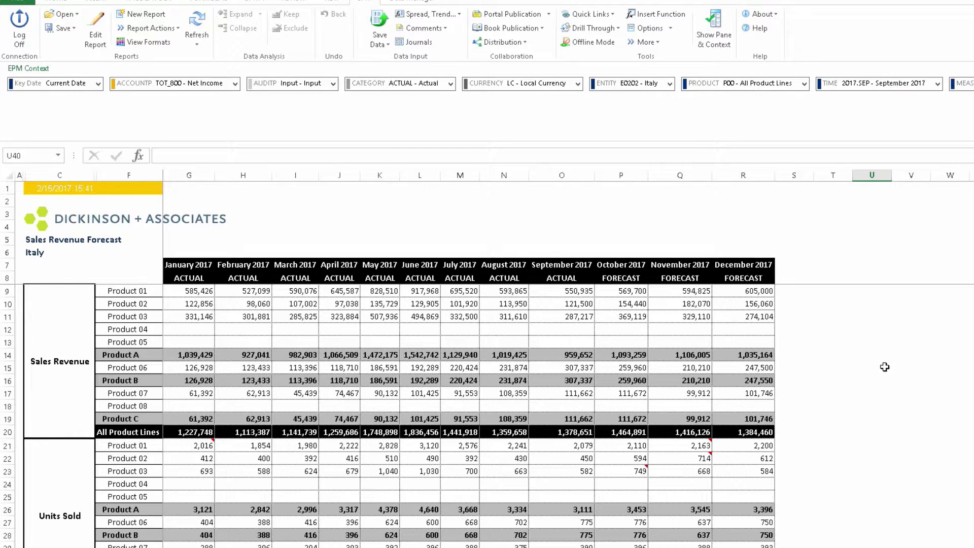
scroll(881, 386, down, 6)
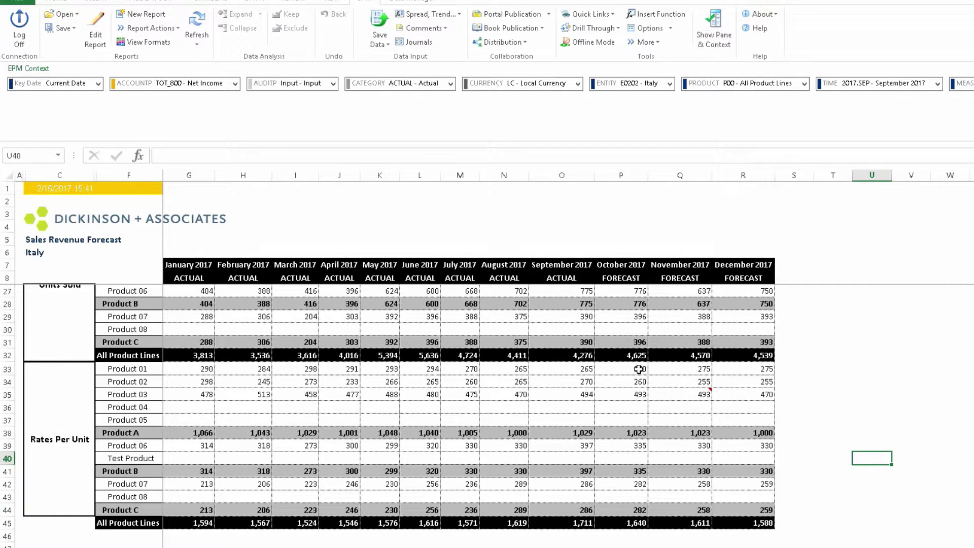
drag(640, 368, 732, 368)
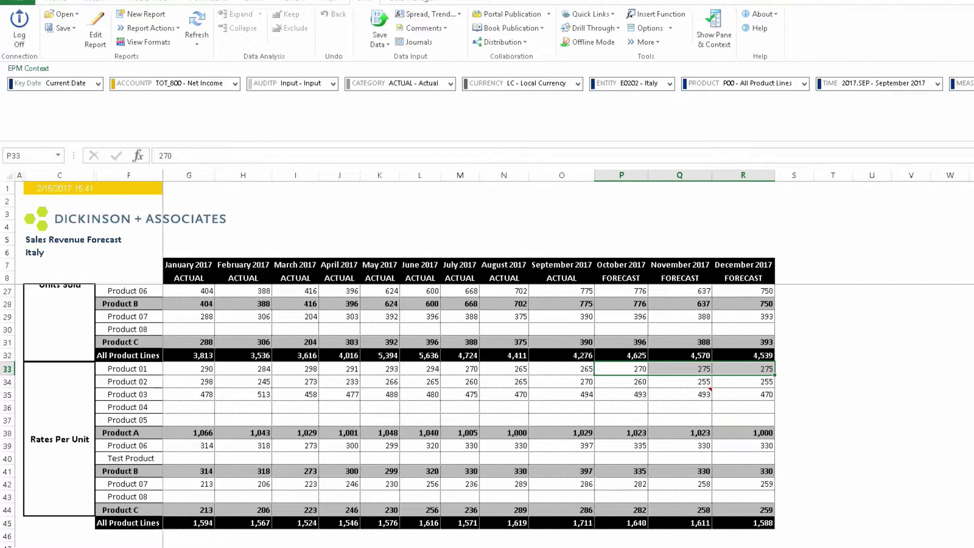
Weight Product 01's October–December rates up by 5%, giving 284, 289 and 289.
click(425, 16)
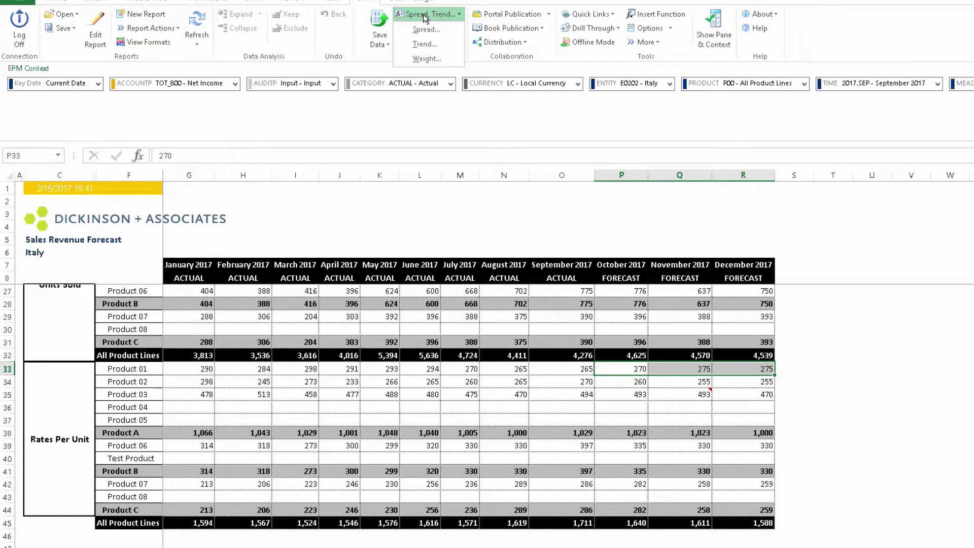
click(425, 59)
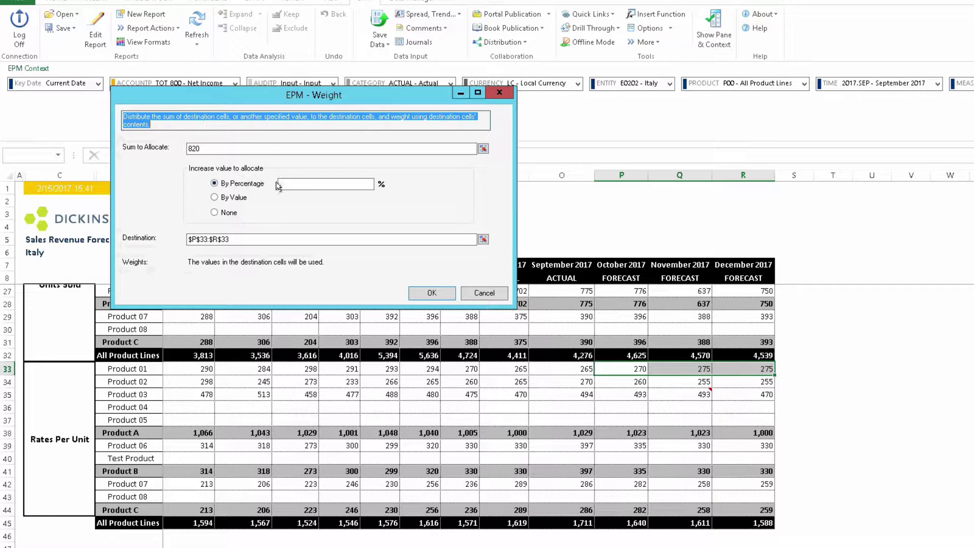
click(329, 189)
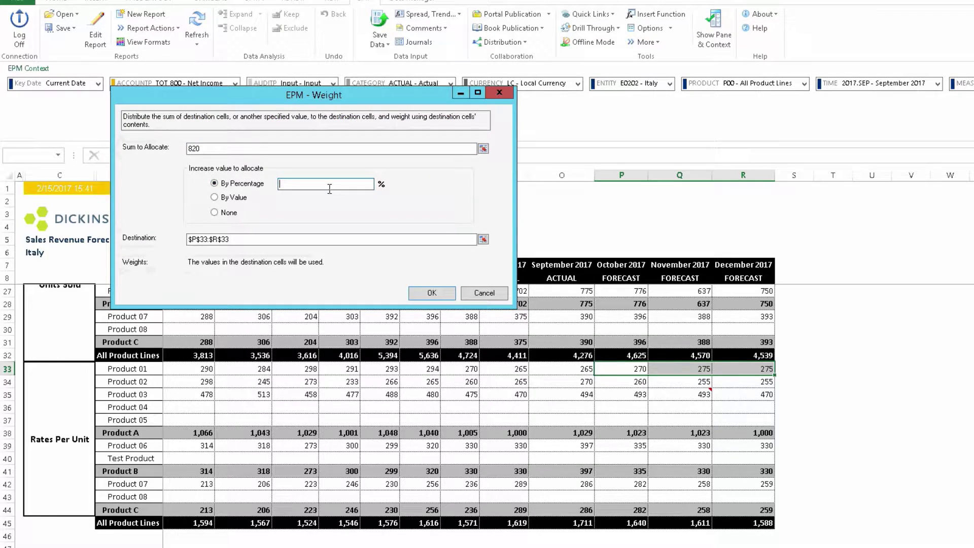
text(5)
click(433, 295)
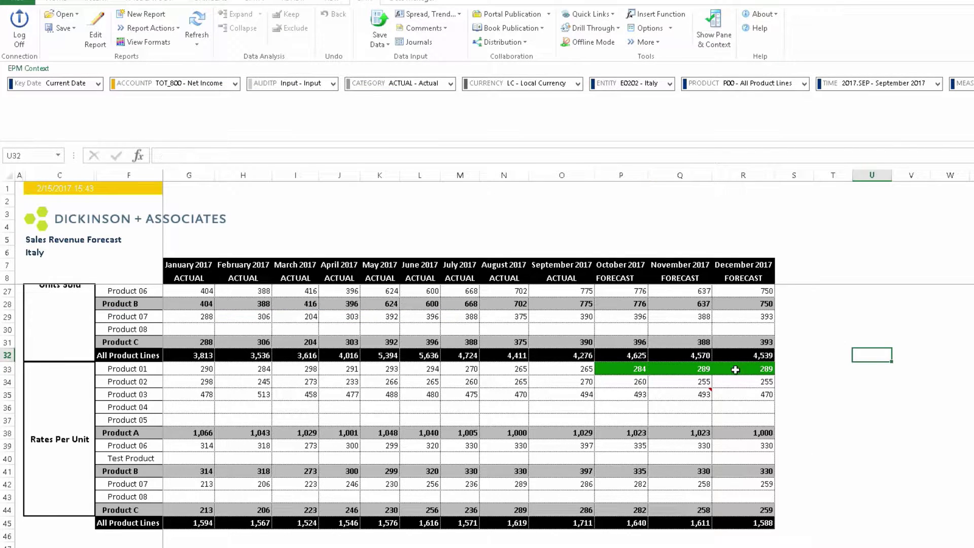
drag(640, 367, 738, 369)
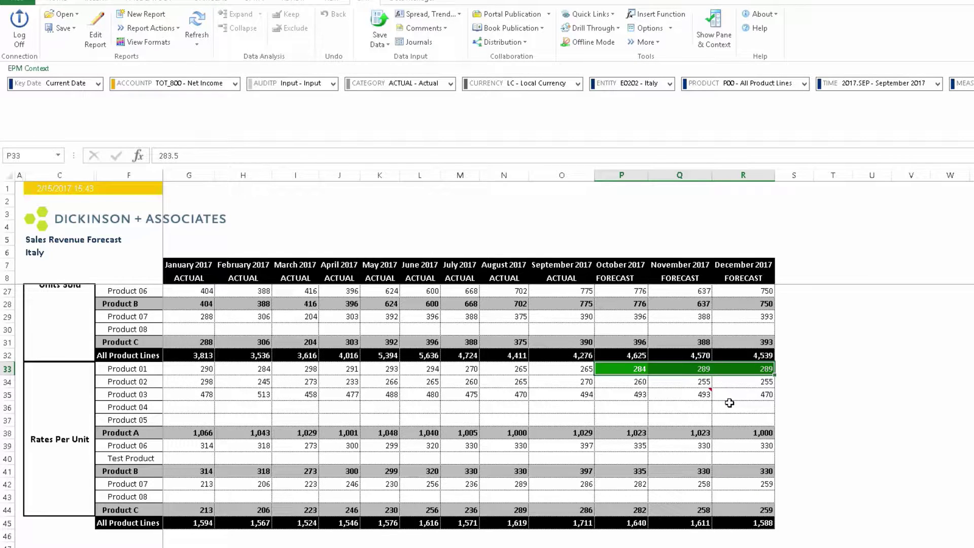
Select Product 02's October–December units-sold forecasts (594, 714, 612) in P22:R22.
click(907, 416)
scroll(806, 398, up, 2)
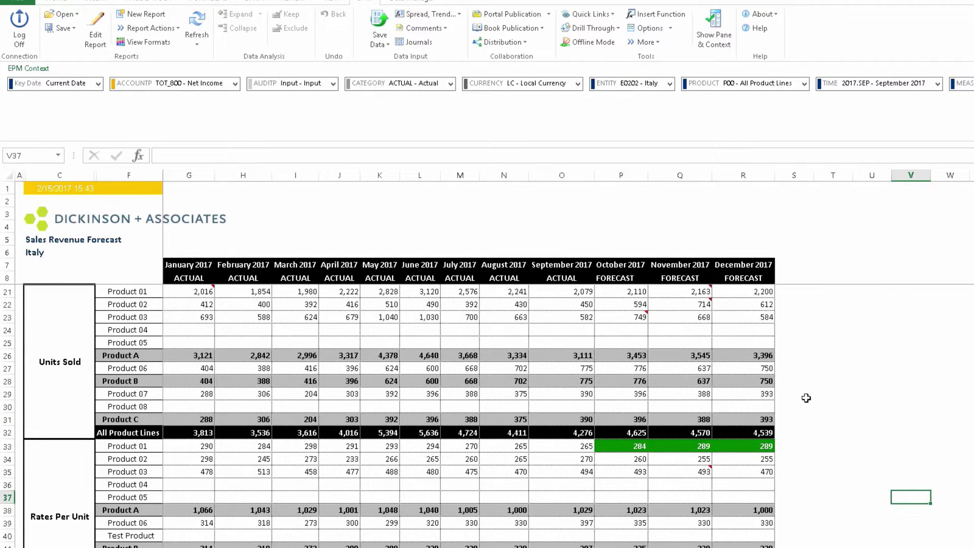
scroll(806, 398, up, 2)
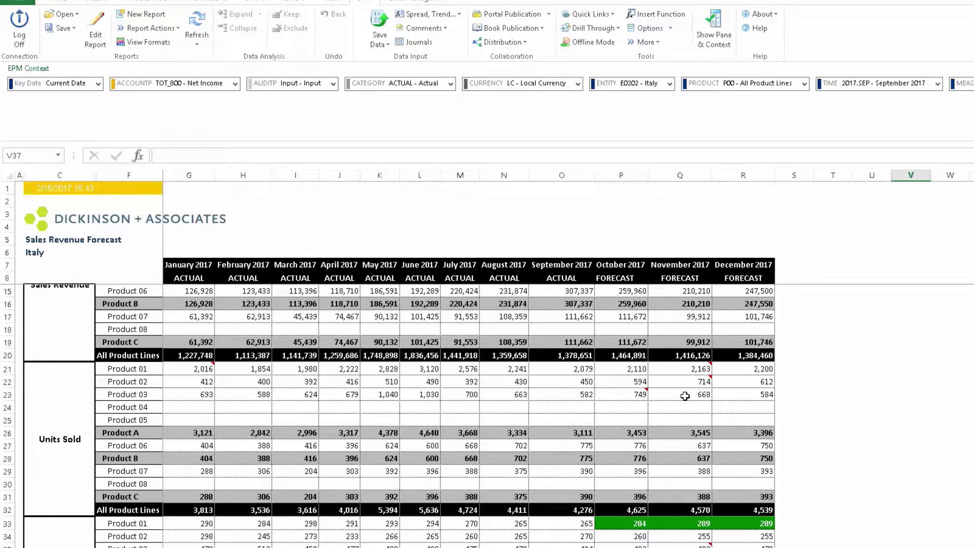
click(641, 381)
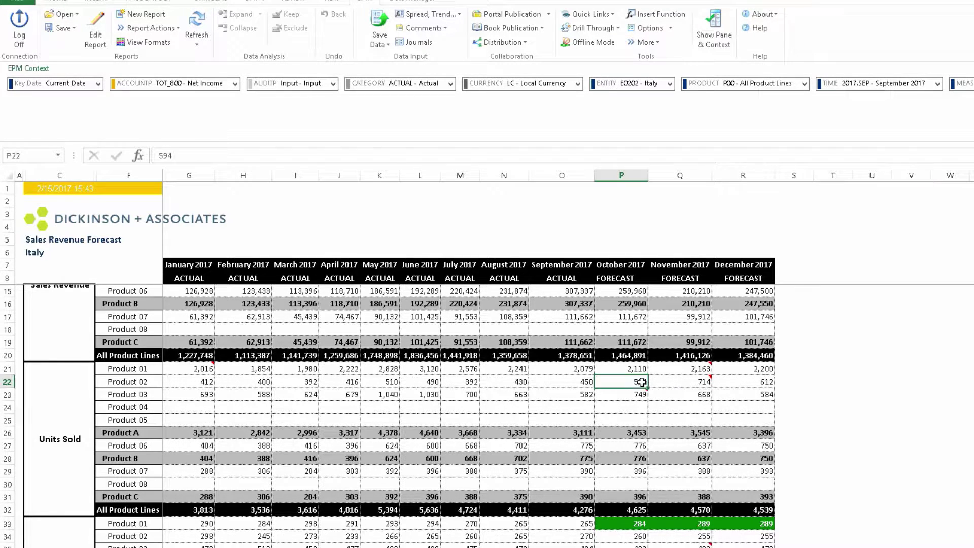
drag(642, 382, 727, 381)
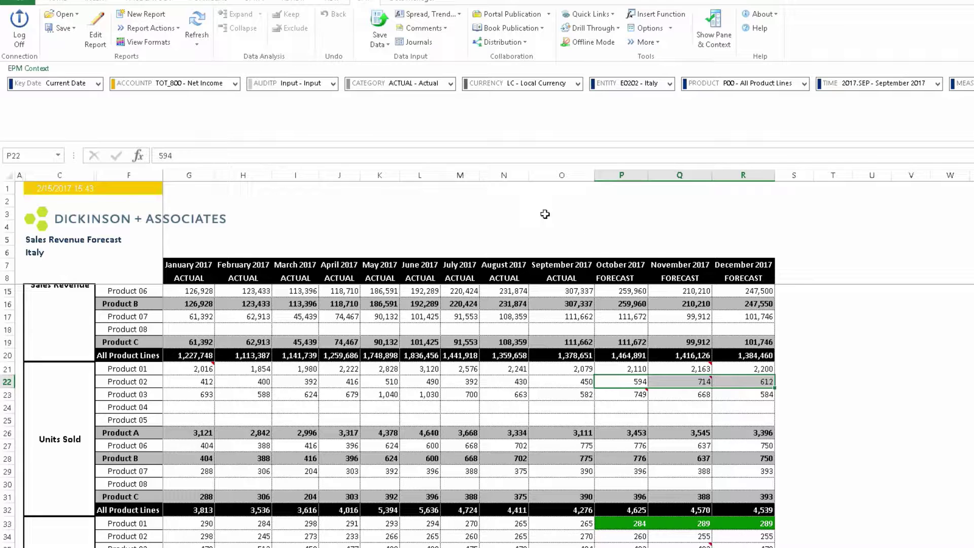
Spread 2000 units over P22:R22, using the destination range as weights.
click(421, 16)
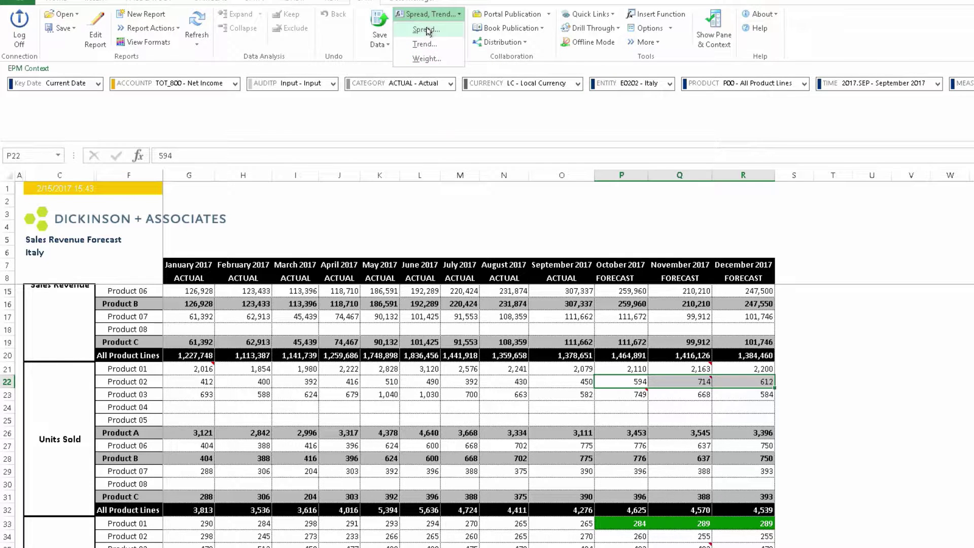
click(426, 30)
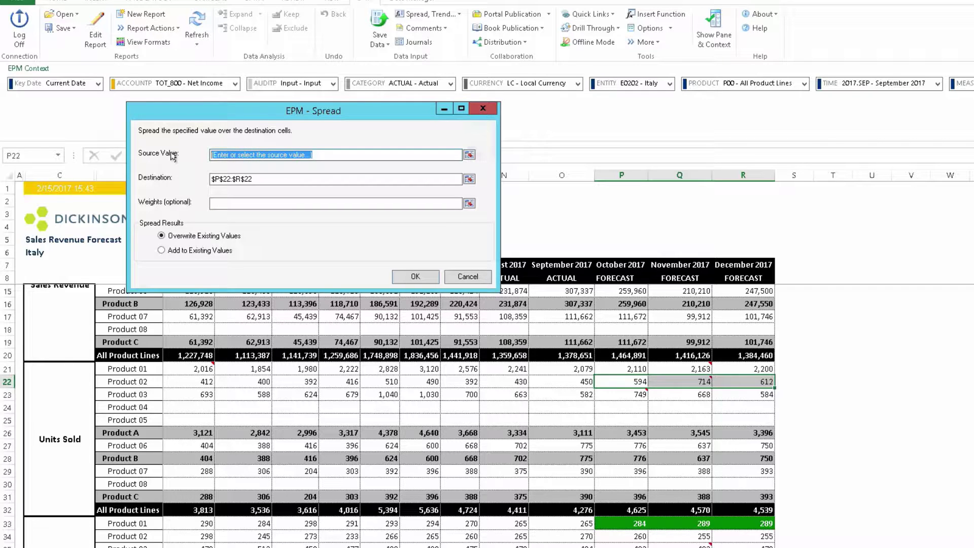
text(20)
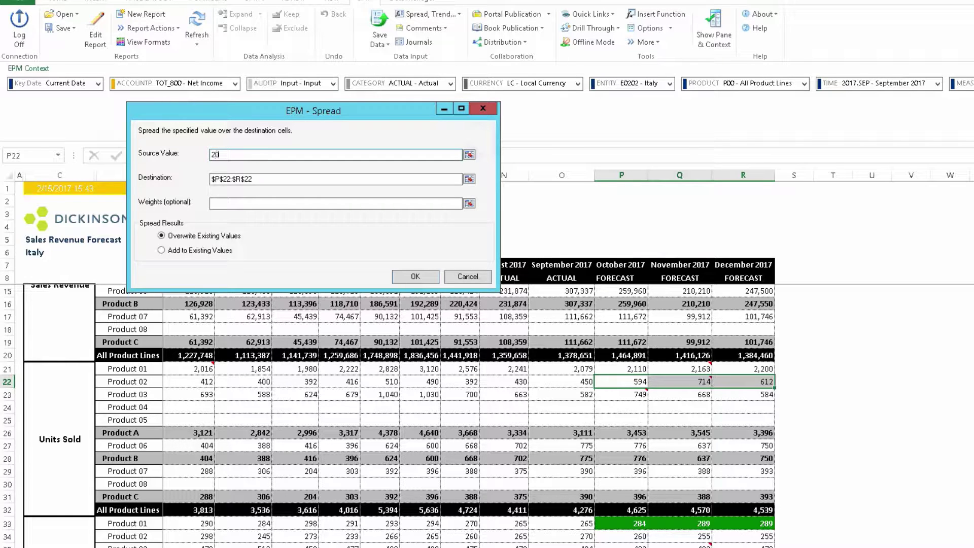
text(00)
drag(253, 179, 198, 184)
key(ctrl+c)
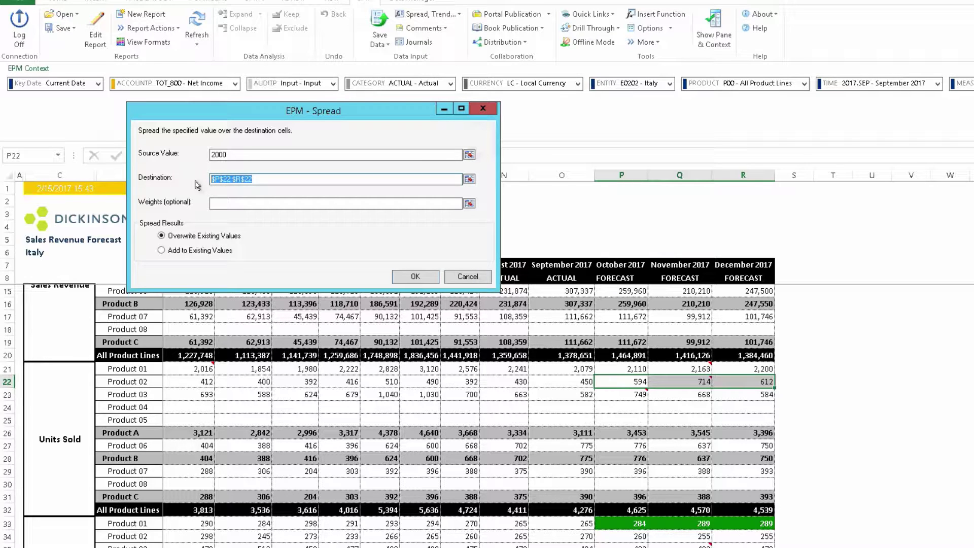
click(220, 202)
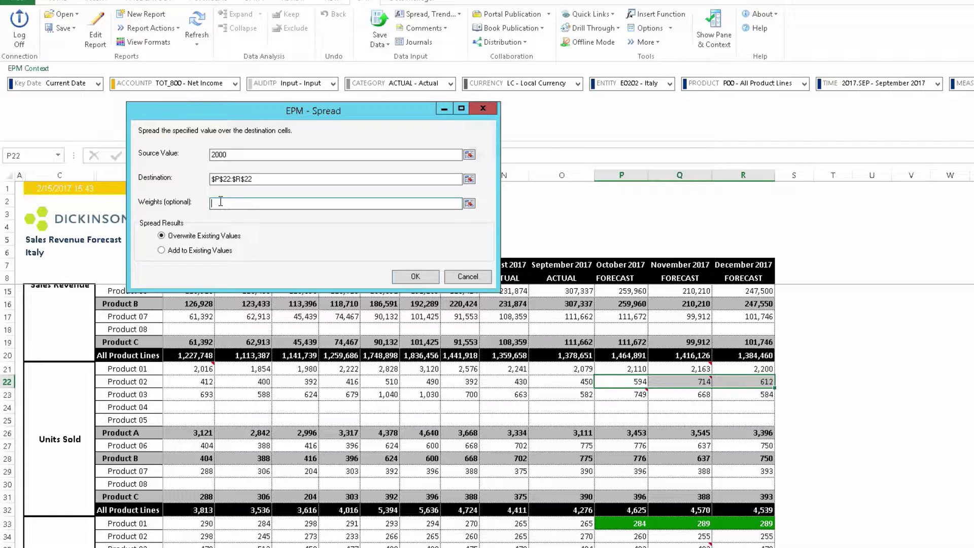
key(ctrl+v)
click(409, 276)
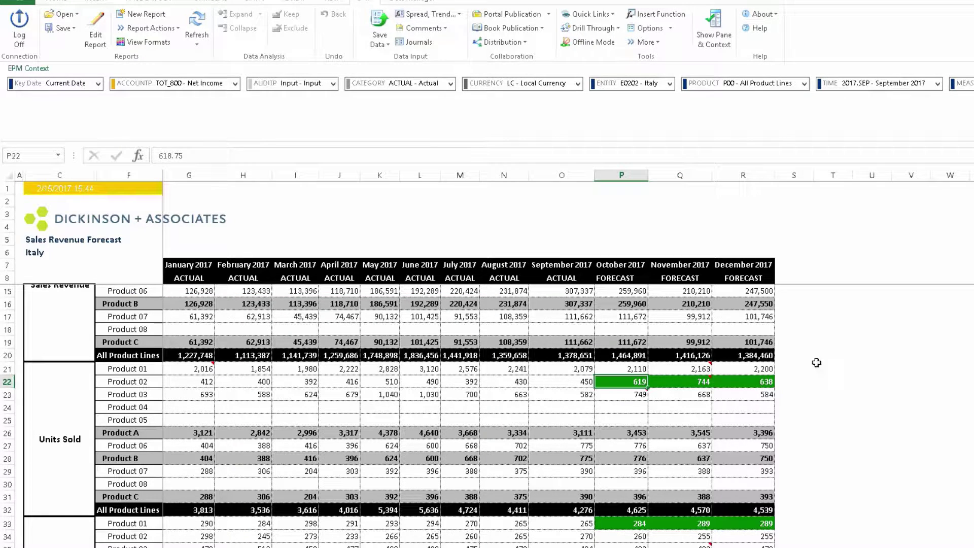
Review the spread results 619, 744 and 638, then select cell R22.
click(832, 391)
mouse_move(660, 384)
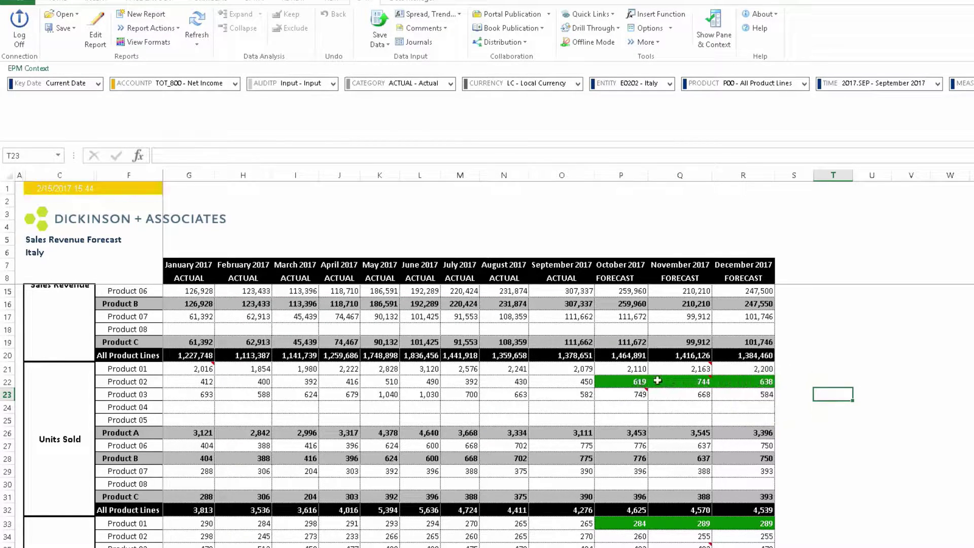
drag(638, 384, 734, 381)
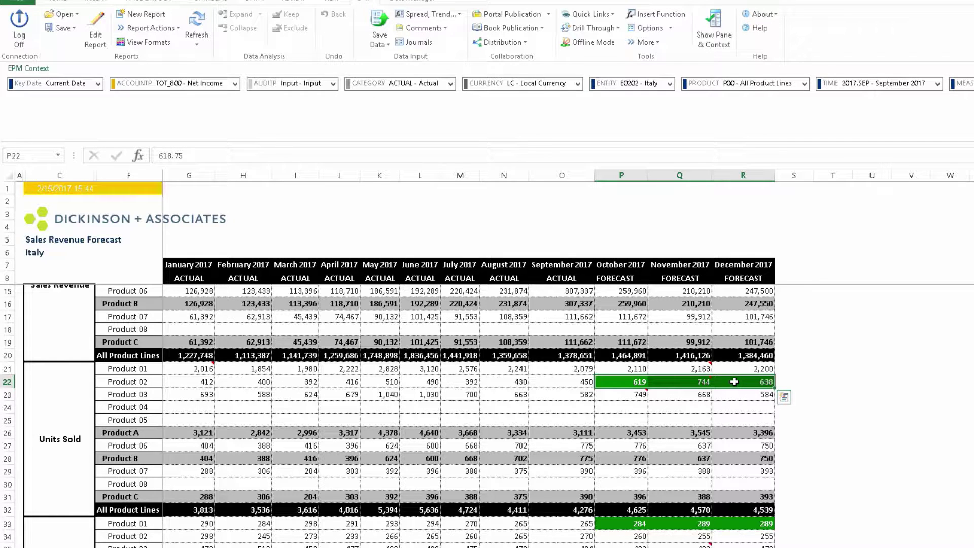
click(809, 406)
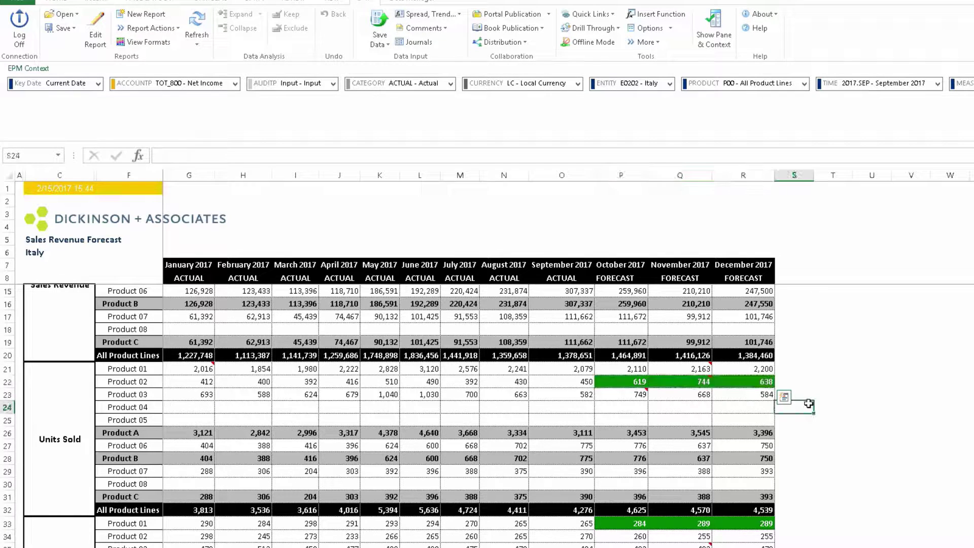
click(756, 381)
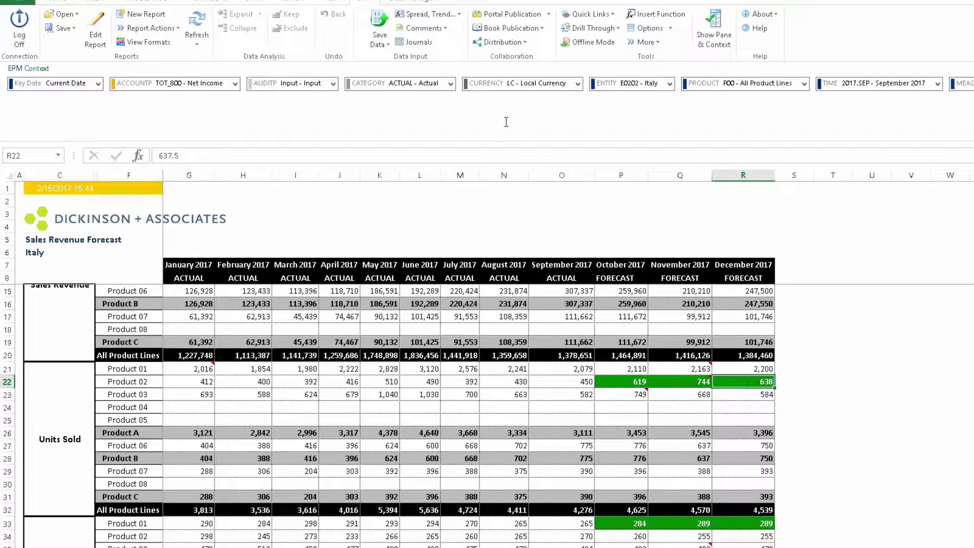
Add an EPM comment on R22 reading 'Increased 4th quarter to 2000 units' with priority None.
click(444, 27)
click(439, 43)
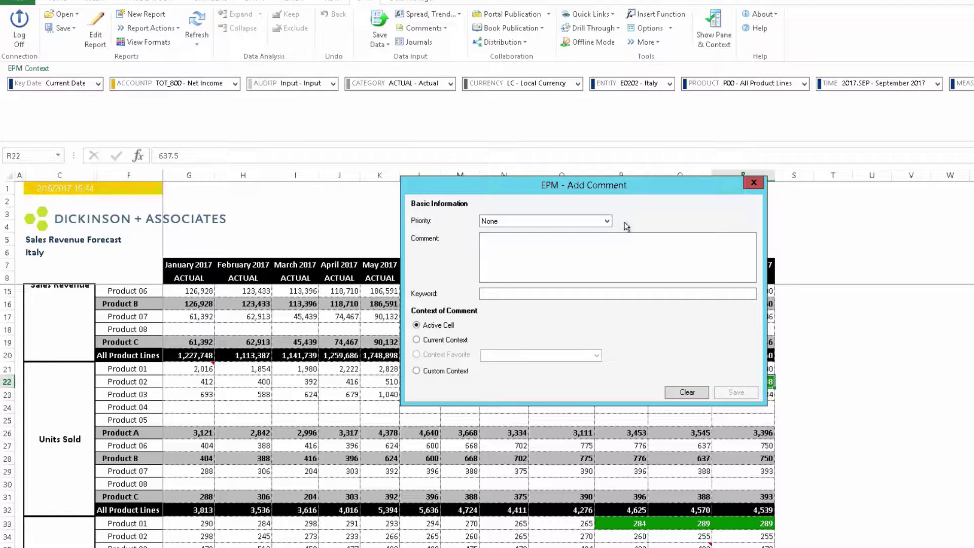
click(606, 222)
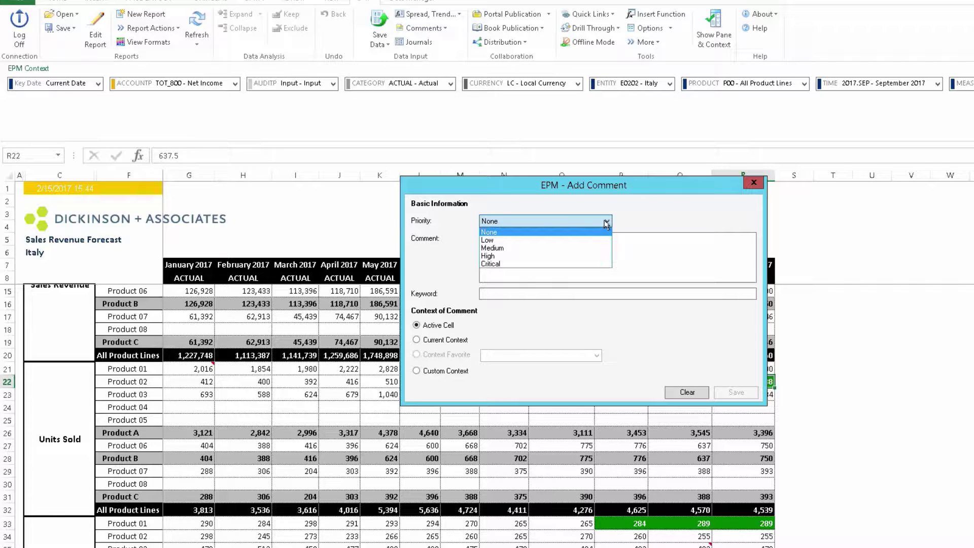
click(622, 241)
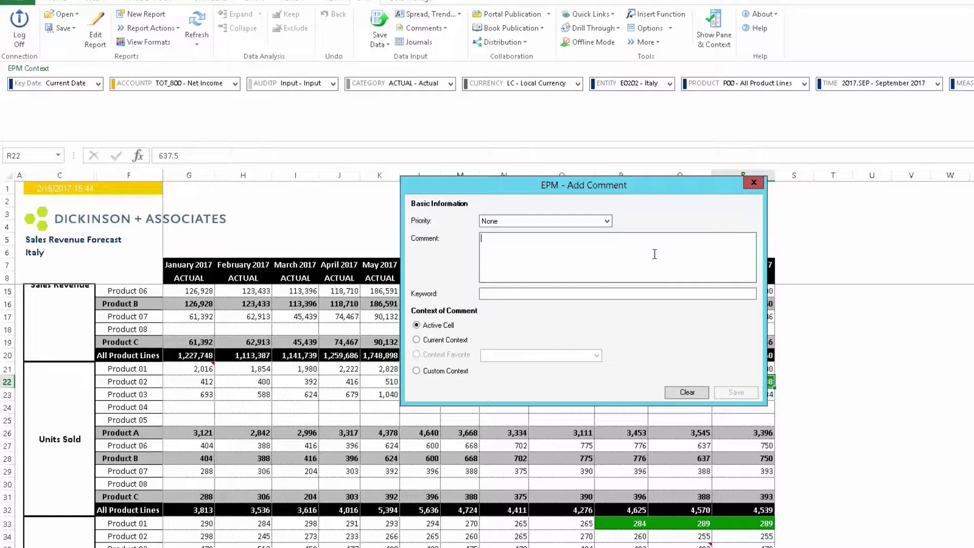
text(Incr)
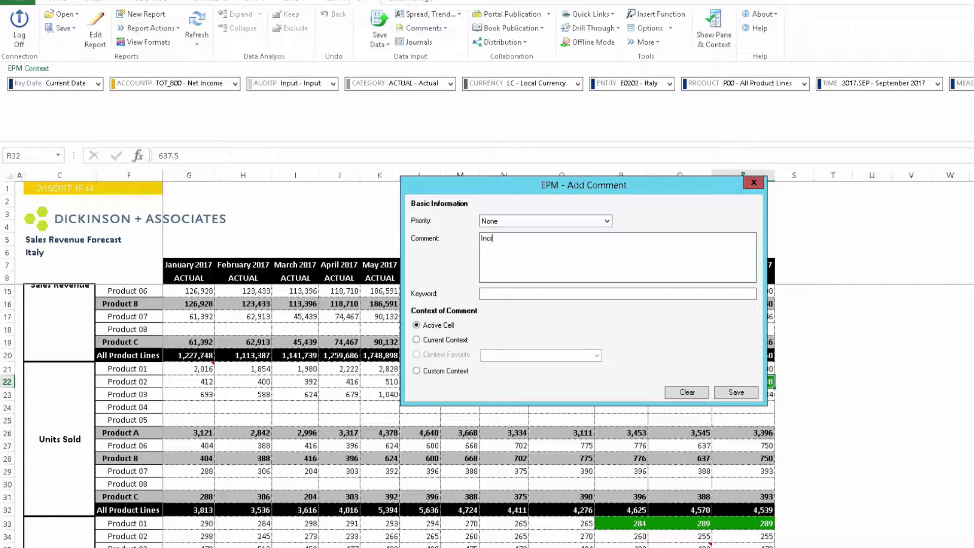
text(eased)
text(4th quarter to 2000 units)
click(533, 296)
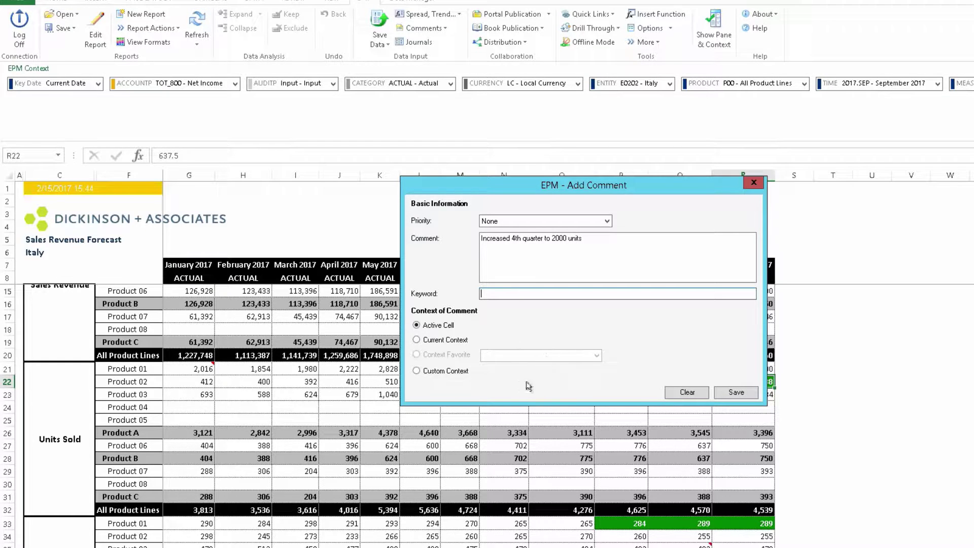
Save the R22 comment to the Planning model and dismiss the log showing 1 record accepted.
click(739, 393)
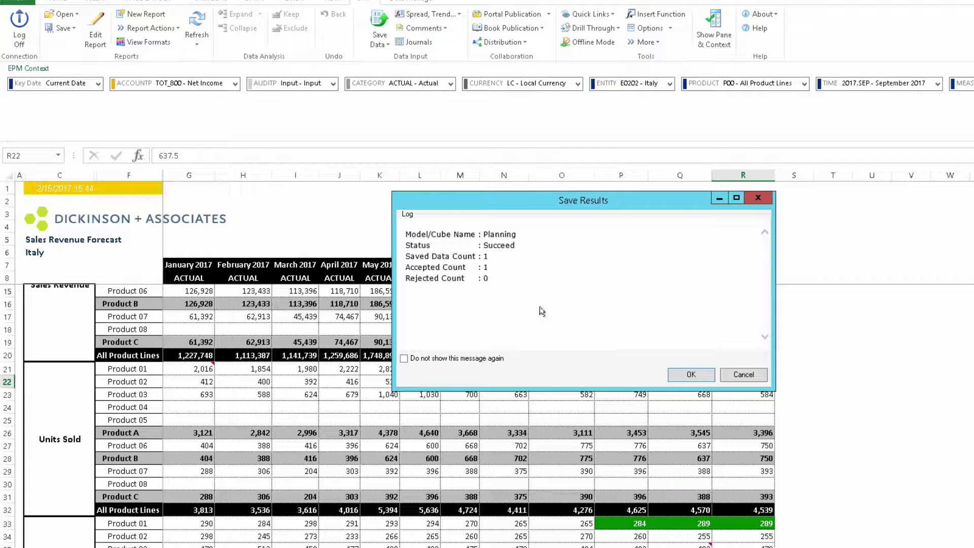
click(700, 374)
mouse_move(700, 374)
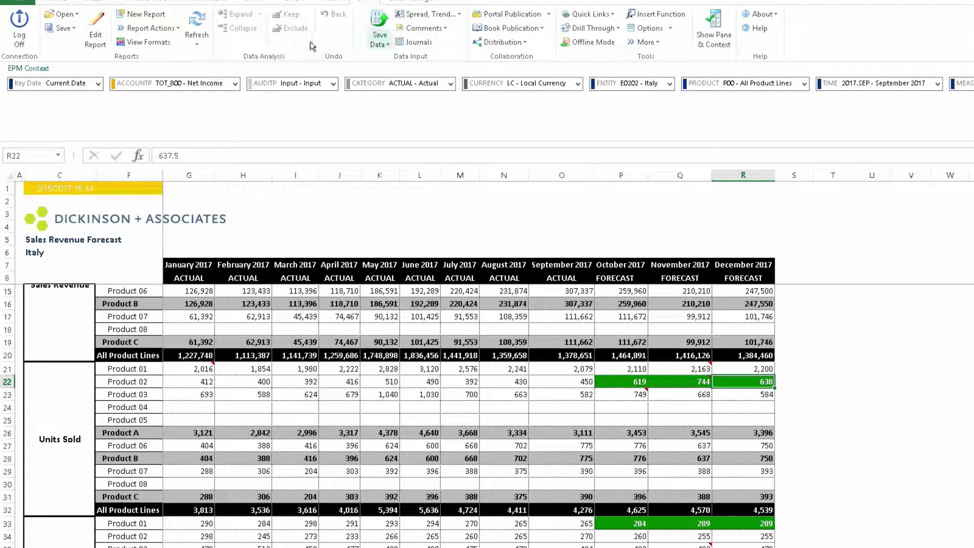
Refresh the EPM report, restoring Product 02 units to 594, 714, 612, and check R22's comment.
click(196, 19)
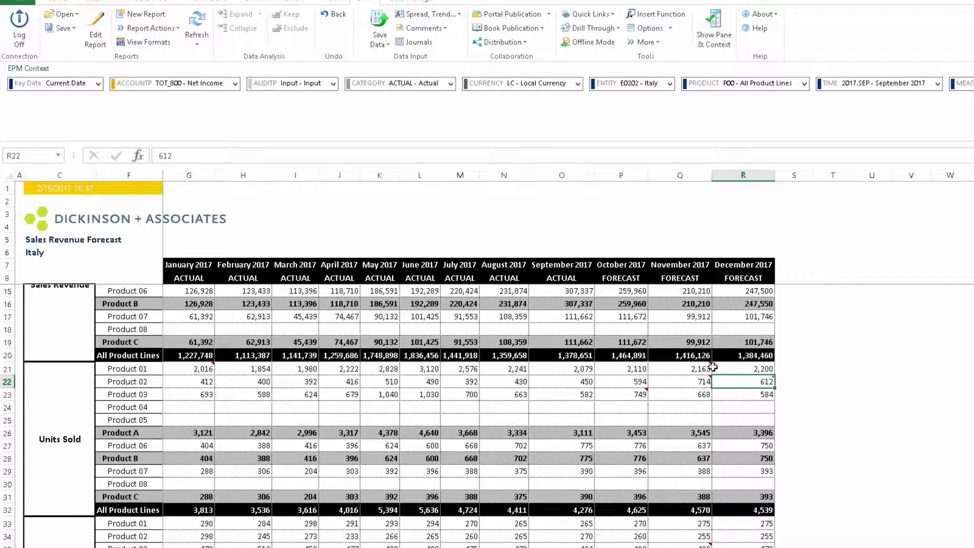
mouse_move(746, 382)
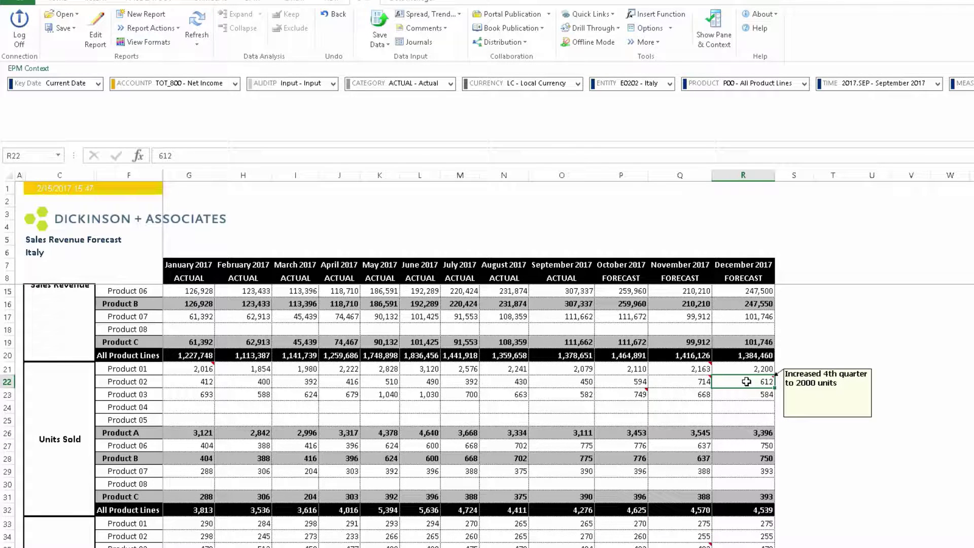